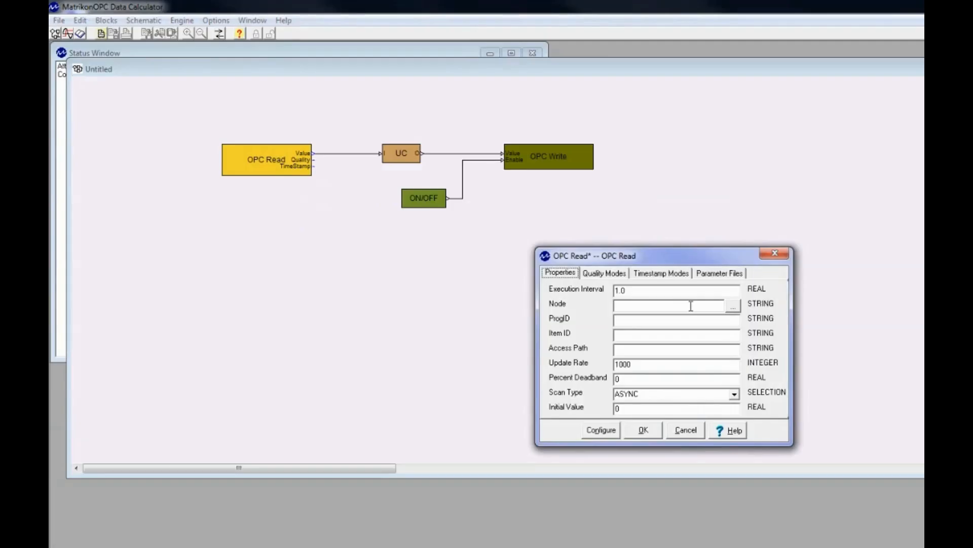
# Configure the OPC Read block with node localhost, ProgID Matrikon.OPC.Simulation.1 and item ID Bucket Brigade.Real4
pyautogui.click(691, 306)
pyautogui.write('localhost')
pyautogui.write('Matri')
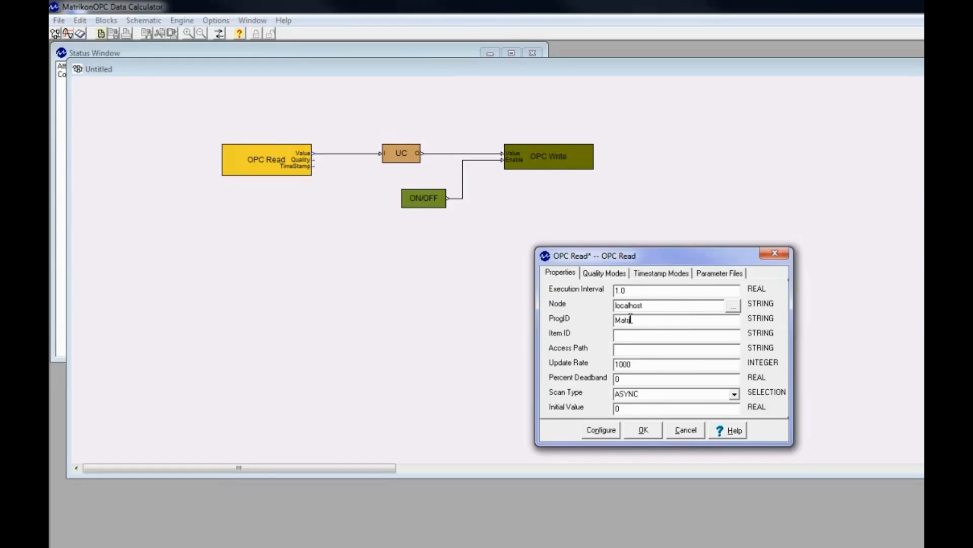
pyautogui.write('kon.OPC.Simulation.1')
pyautogui.click(626, 335)
pyautogui.write('Bucket ')
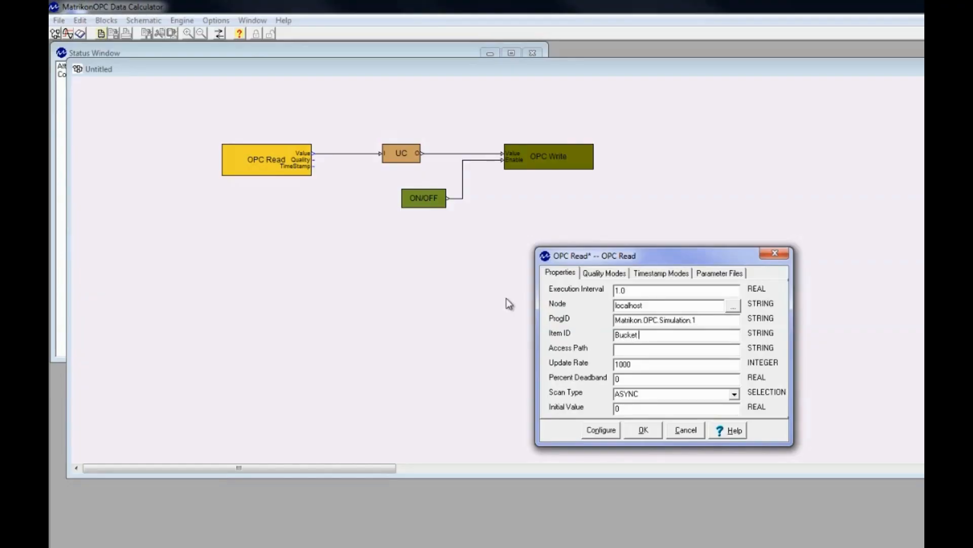
pyautogui.write('Brigade.Real4')
pyautogui.click(645, 434)
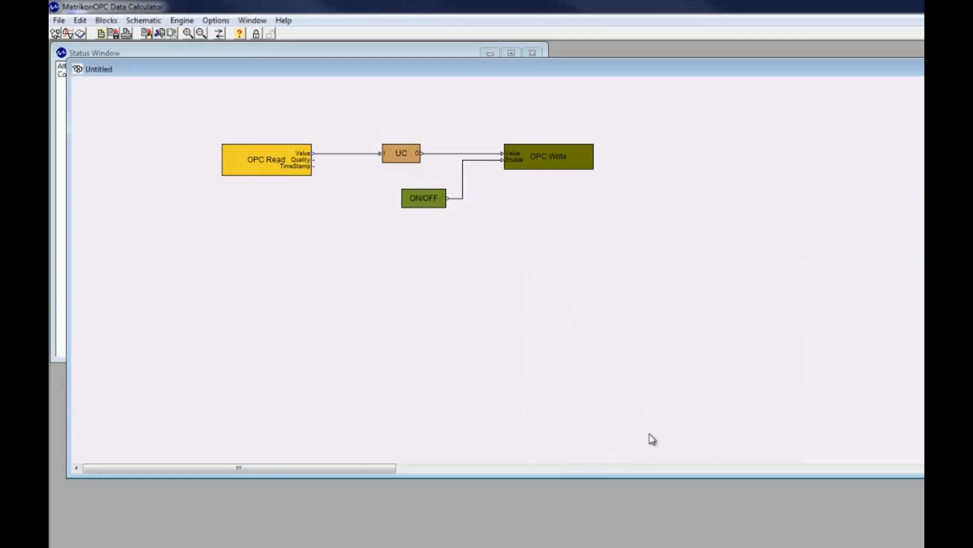
# Set the UC unit conversion block's conversion type to Temperature
pyautogui.doubleClick(403, 152)
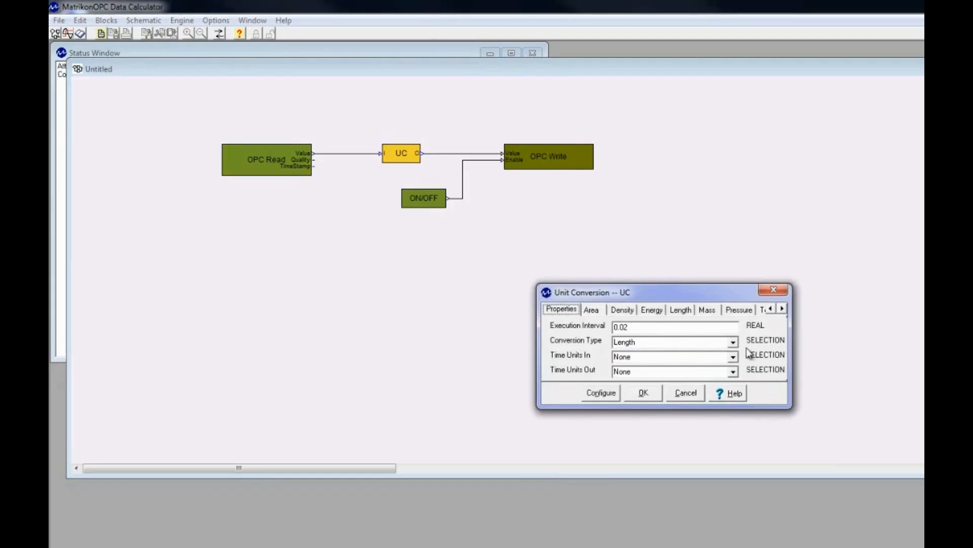
pyautogui.click(733, 343)
pyautogui.click(646, 395)
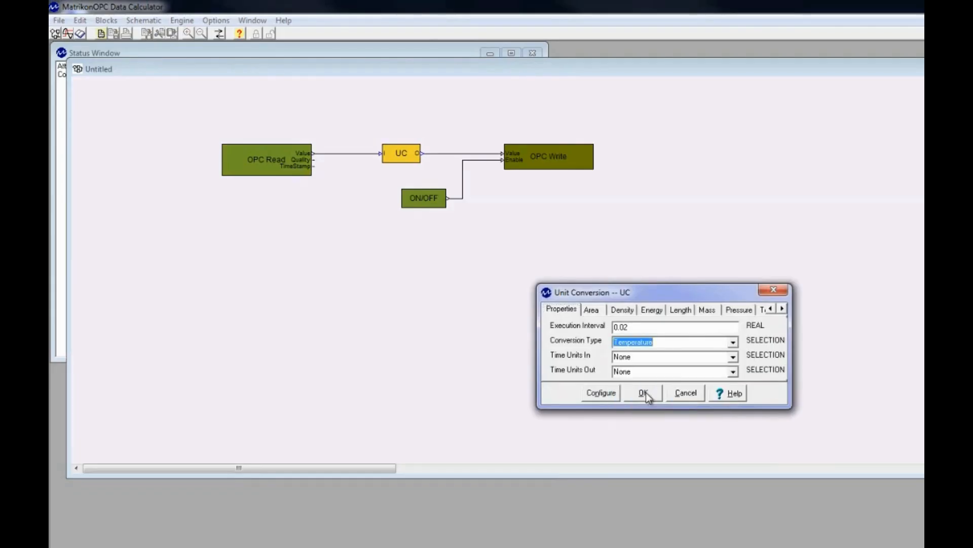
# Set the UC block's temperature conversion from C to F and apply it
pyautogui.click(783, 308)
pyautogui.click(750, 311)
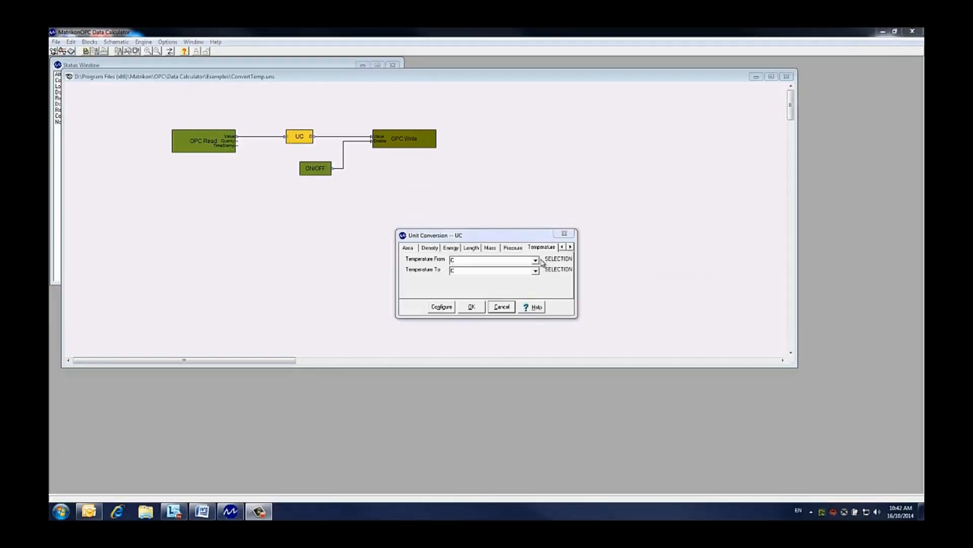
pyautogui.click(535, 260)
pyautogui.click(535, 275)
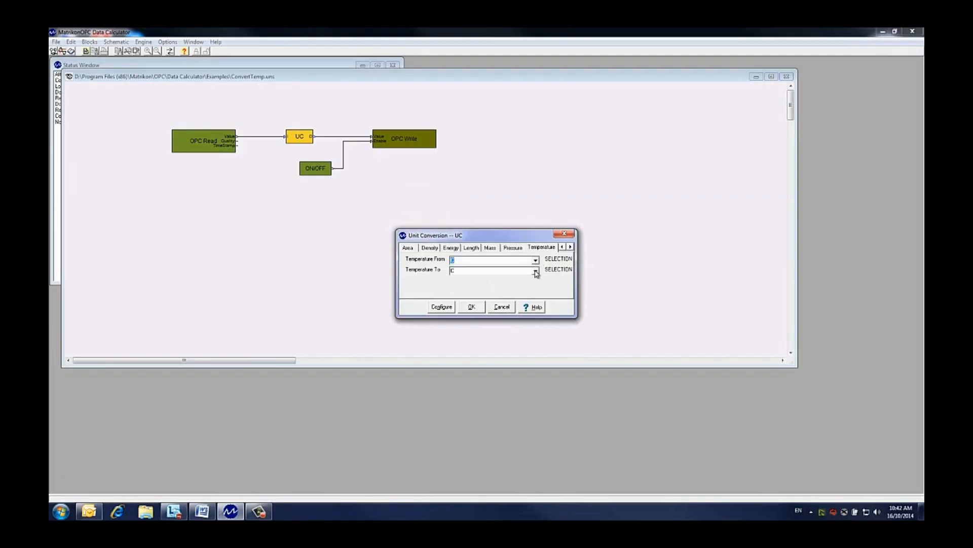
pyautogui.click(535, 275)
pyautogui.click(509, 289)
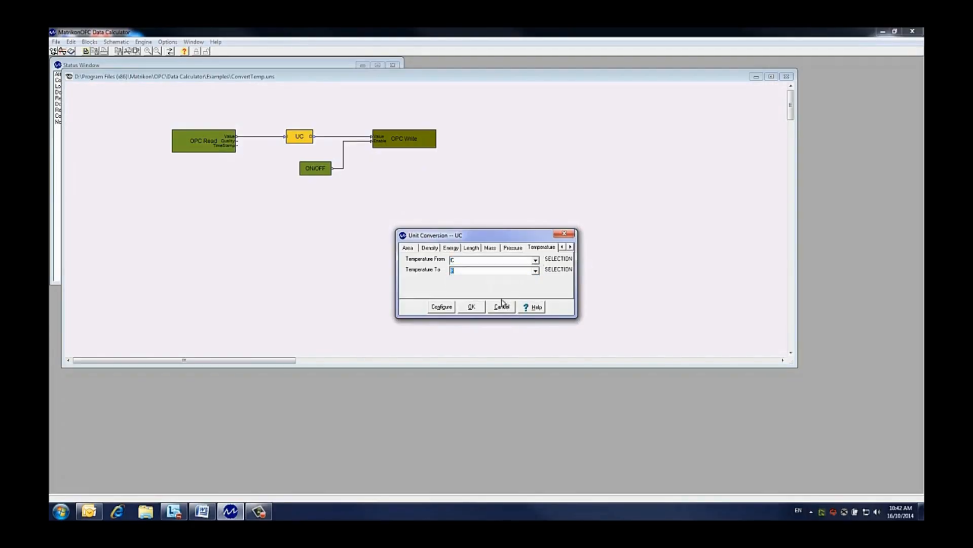
pyautogui.click(472, 306)
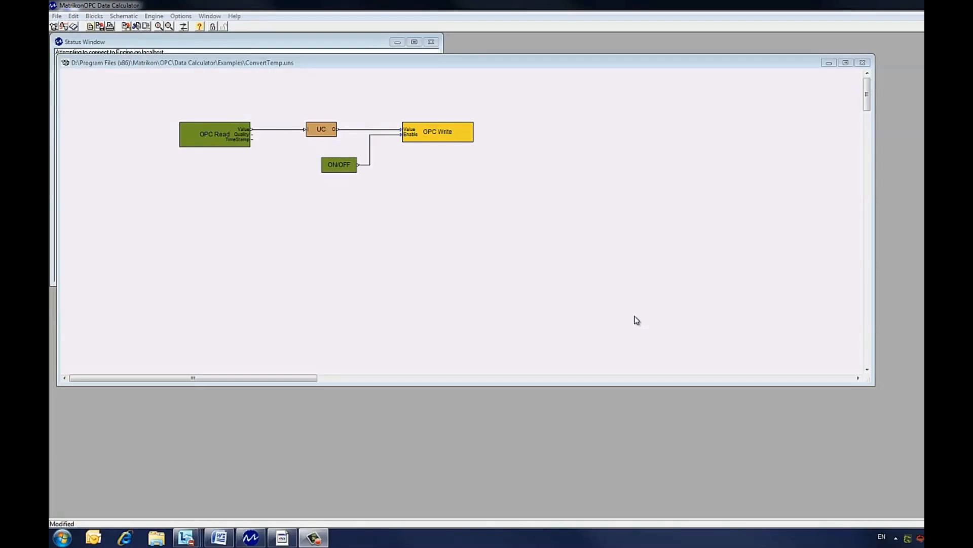
# Set the ON/OFF block's initial state mode to 1 (ON)
pyautogui.doubleClick(326, 165)
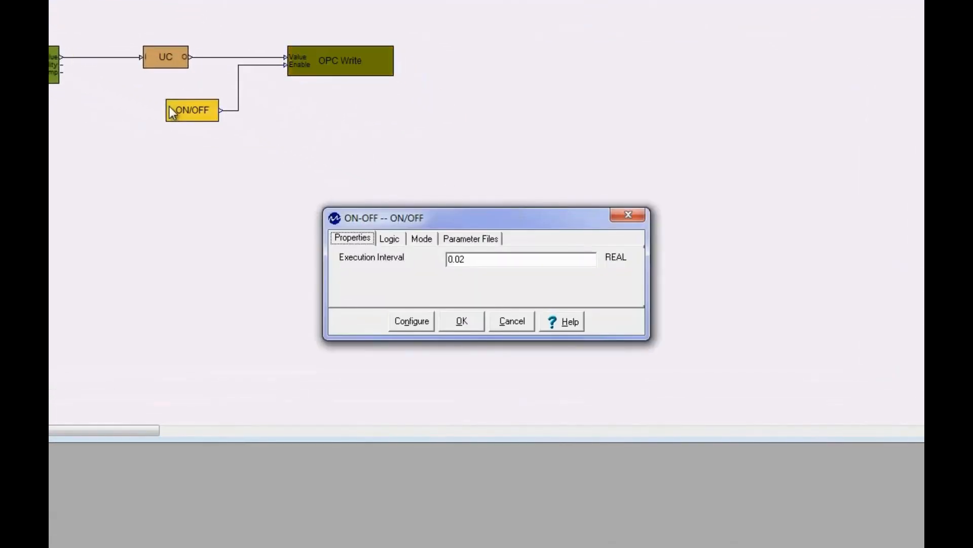
pyautogui.click(424, 239)
pyautogui.moveTo(468, 260); pyautogui.dragTo(406, 260)
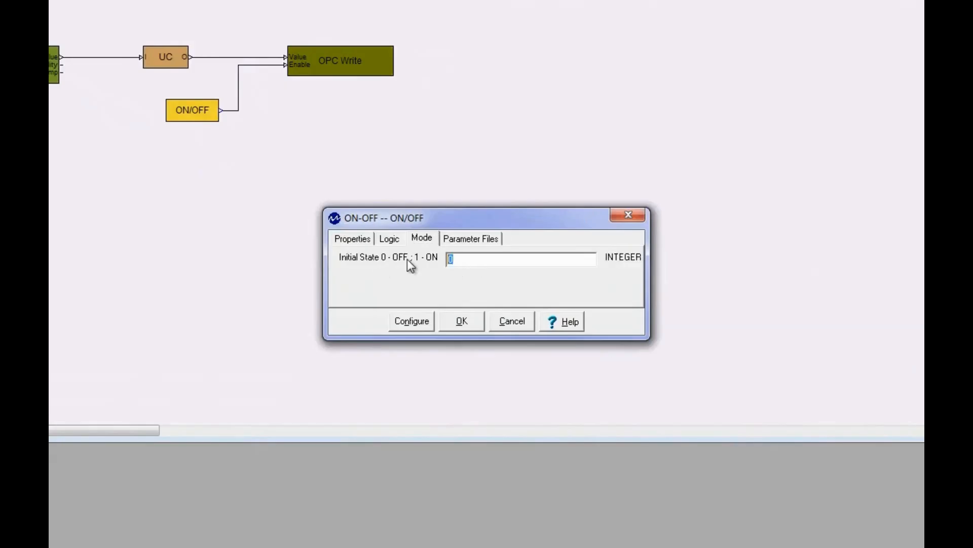
pyautogui.write('1')
pyautogui.click(469, 323)
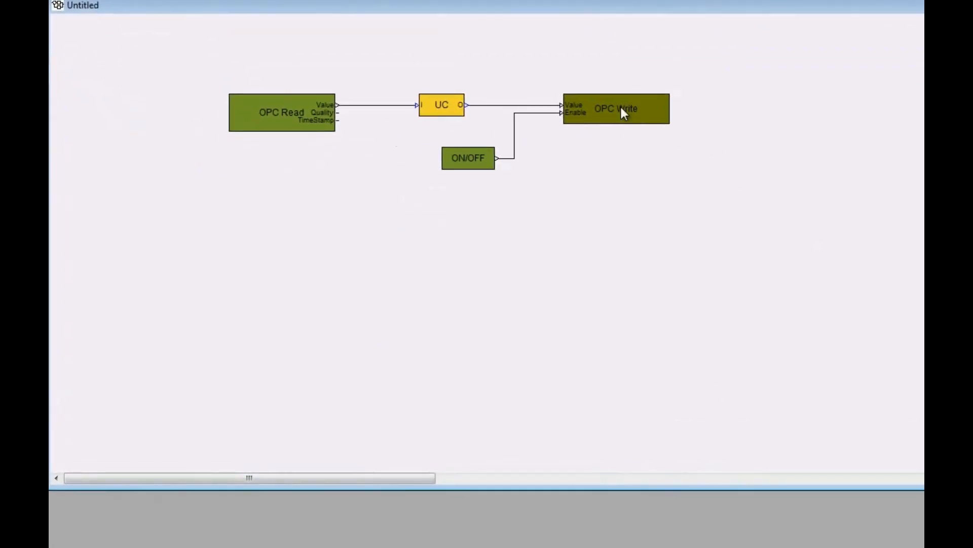
# Configure the OPC Write block with node localhost, ProgID Matrikon.OPC.Simulation.1 and item ID Bucket Brigade.Real8
pyautogui.doubleClick(621, 108)
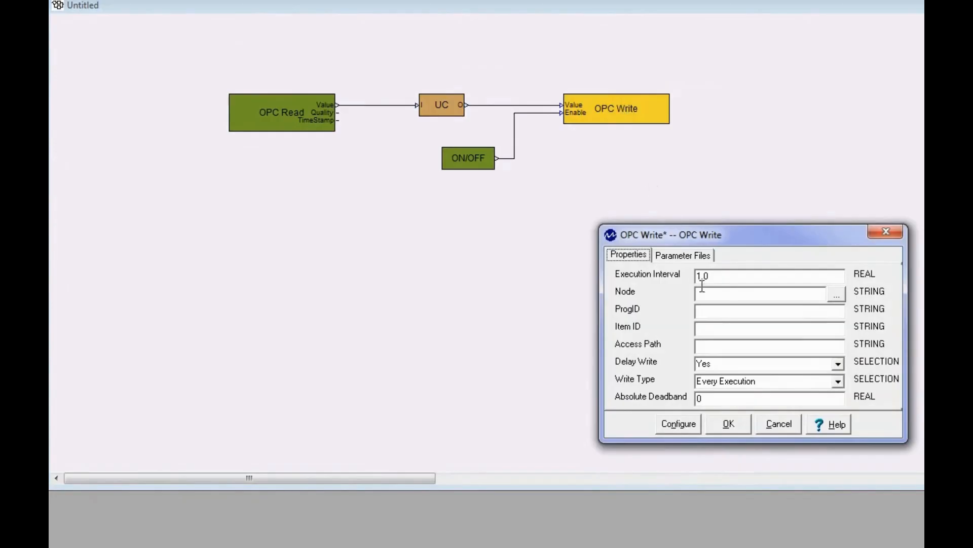
pyautogui.click(725, 296)
pyautogui.write('localhost')
pyautogui.click(754, 314)
pyautogui.write('Matrikon.OPC.Sim')
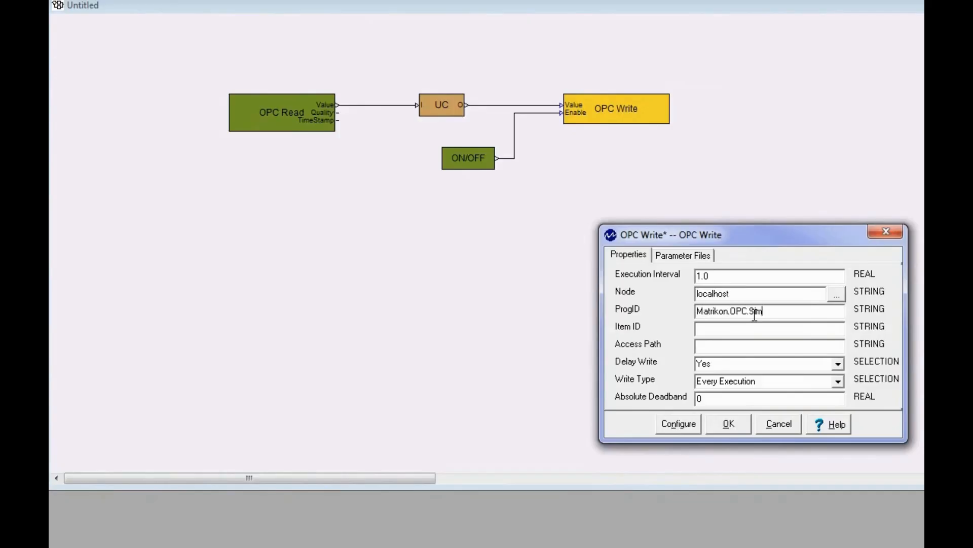
pyautogui.write('ulation.1')
pyautogui.write('Bucke')
pyautogui.write('t Briga')
pyautogui.write('de.Real8')
# Set the OPC Write block's write type to On Value Change and apply the settings
pyautogui.click(838, 381)
pyautogui.click(737, 402)
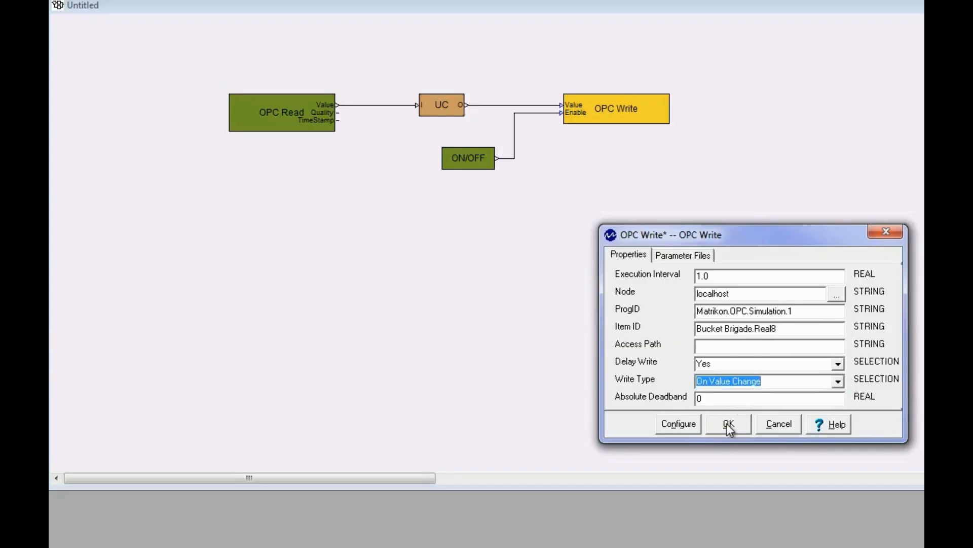
pyautogui.click(729, 425)
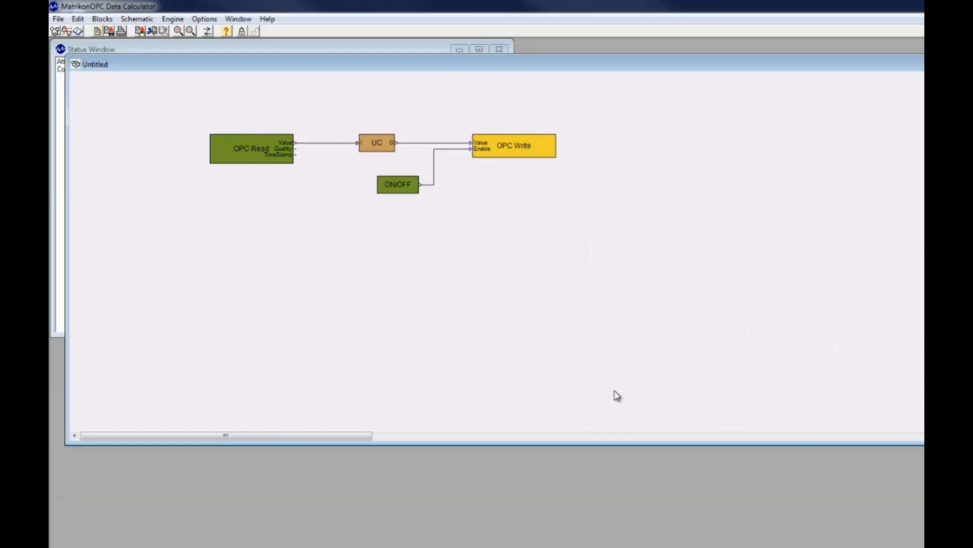
# Save the schematic as ConvertTemp in the Examples folder
pyautogui.click(58, 19)
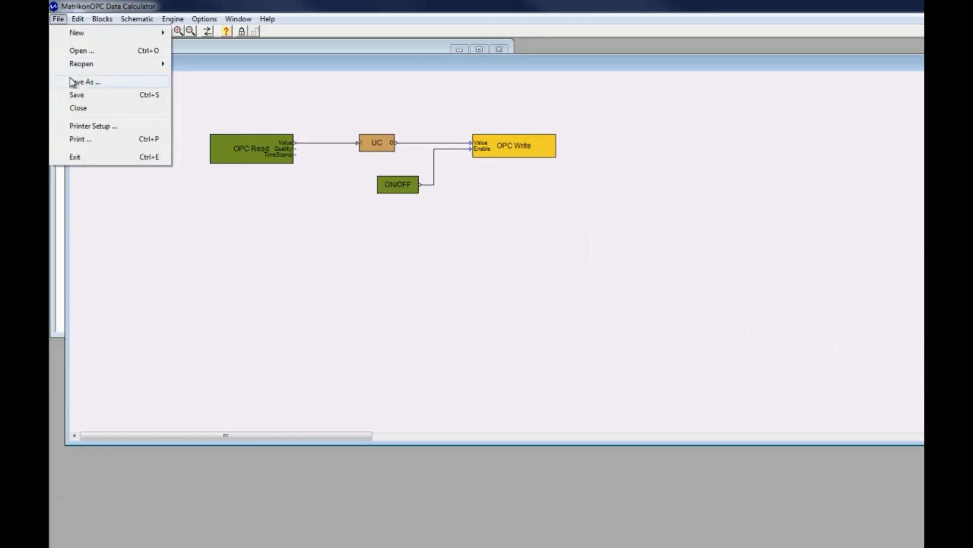
pyautogui.click(73, 83)
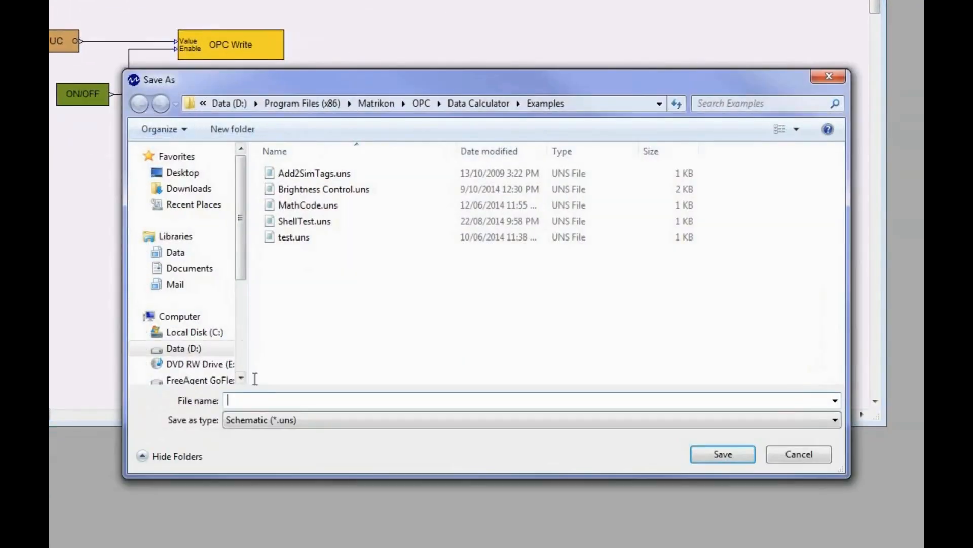
pyautogui.write('ConvertTemp')
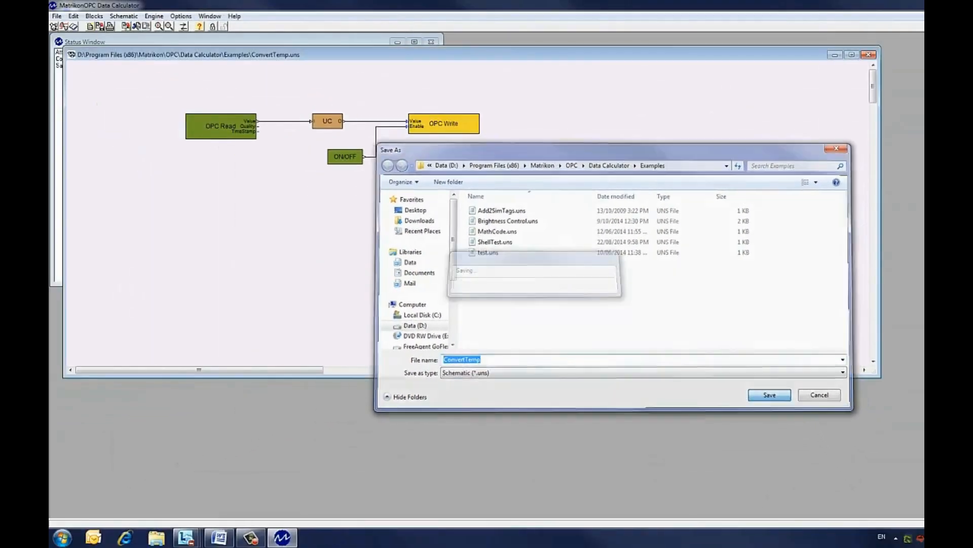
pyautogui.click(723, 453)
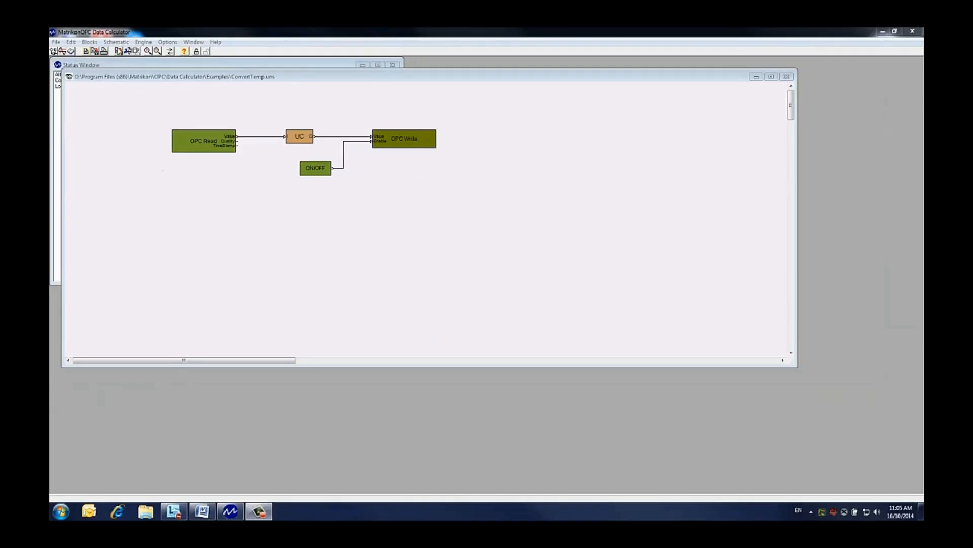
# Download the schematic to the engine as configuration 0
pyautogui.click(124, 16)
pyautogui.moveTo(126, 63)
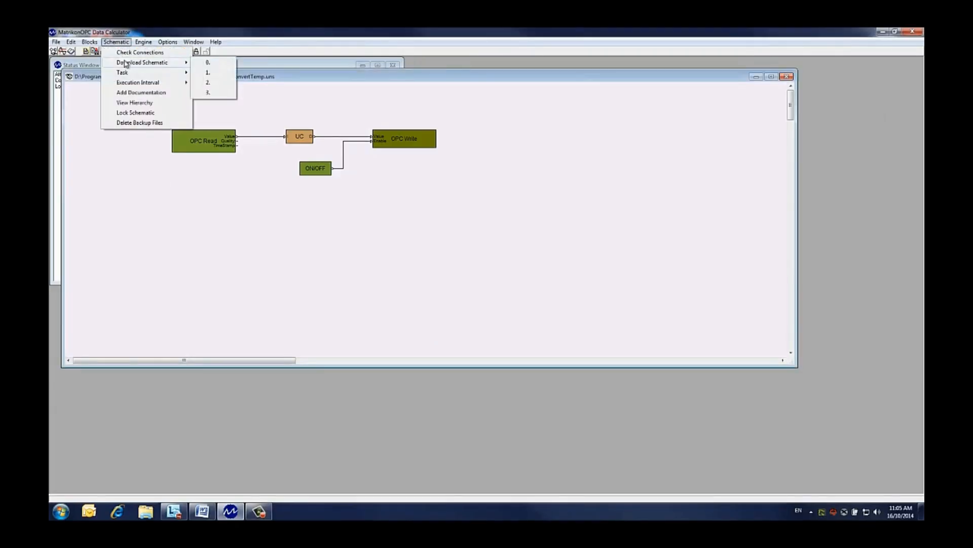
pyautogui.click(232, 65)
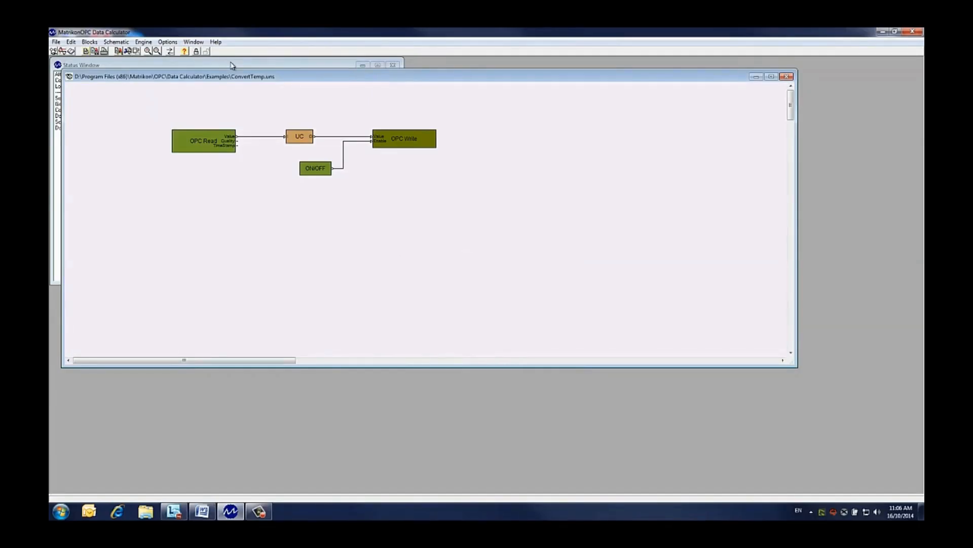
pyautogui.click(223, 62)
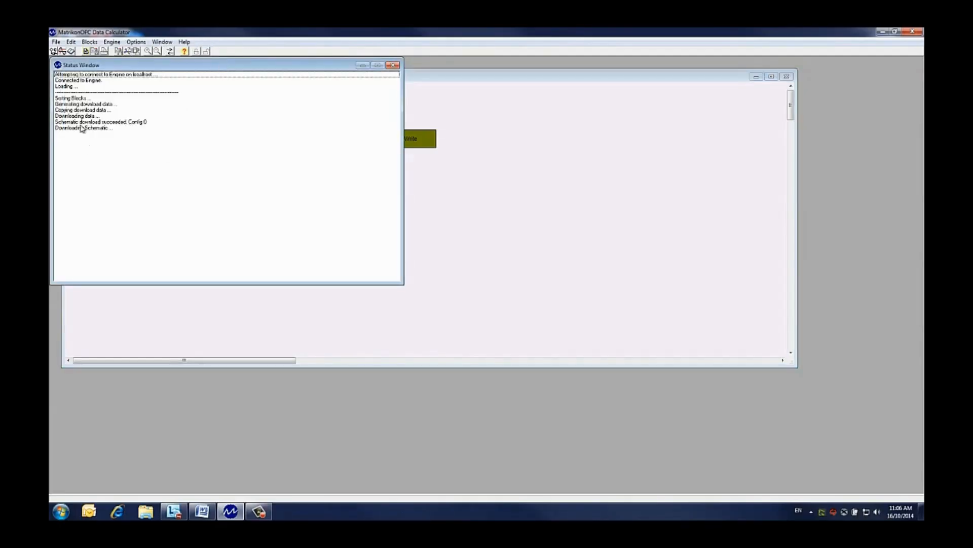
pyautogui.click(448, 189)
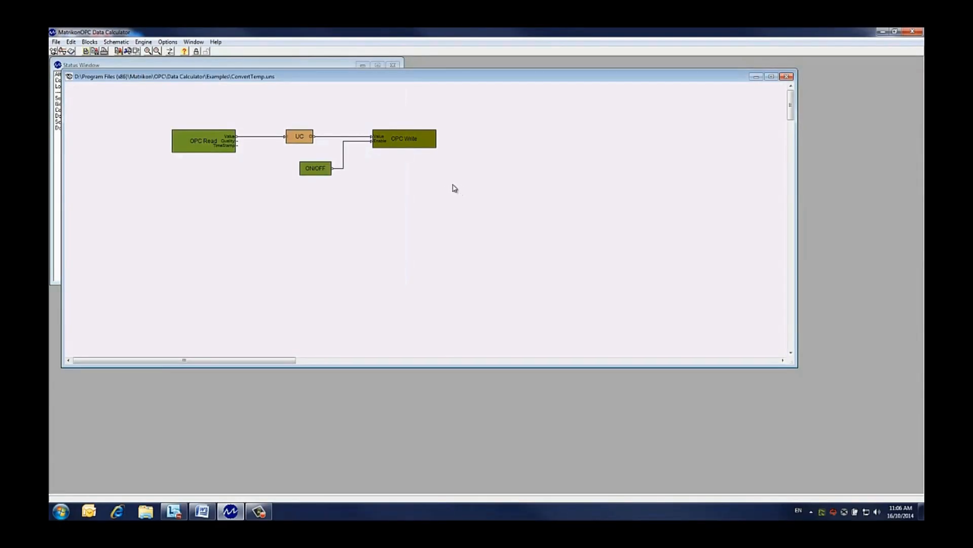
# Turn on value display for all nets in the schematic
pyautogui.rightClick(262, 140)
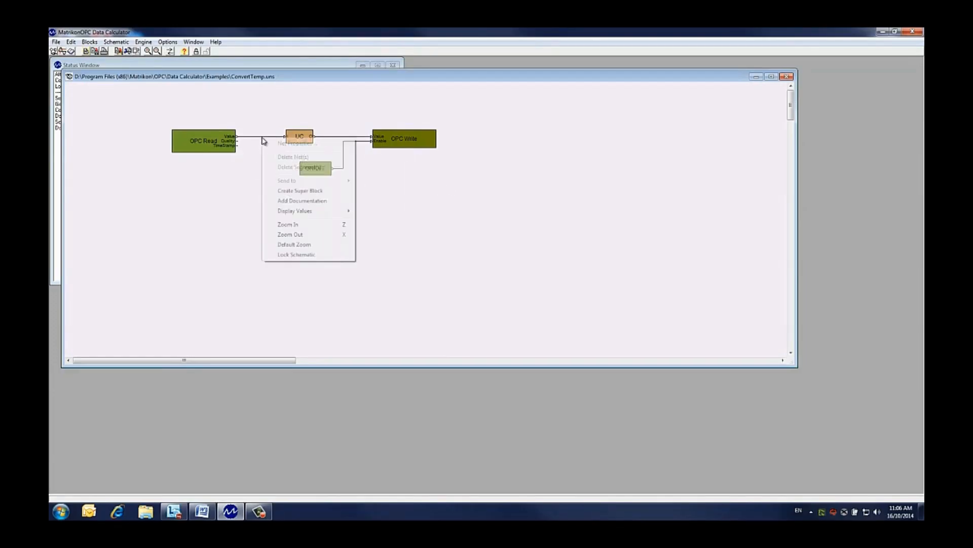
pyautogui.moveTo(295, 212)
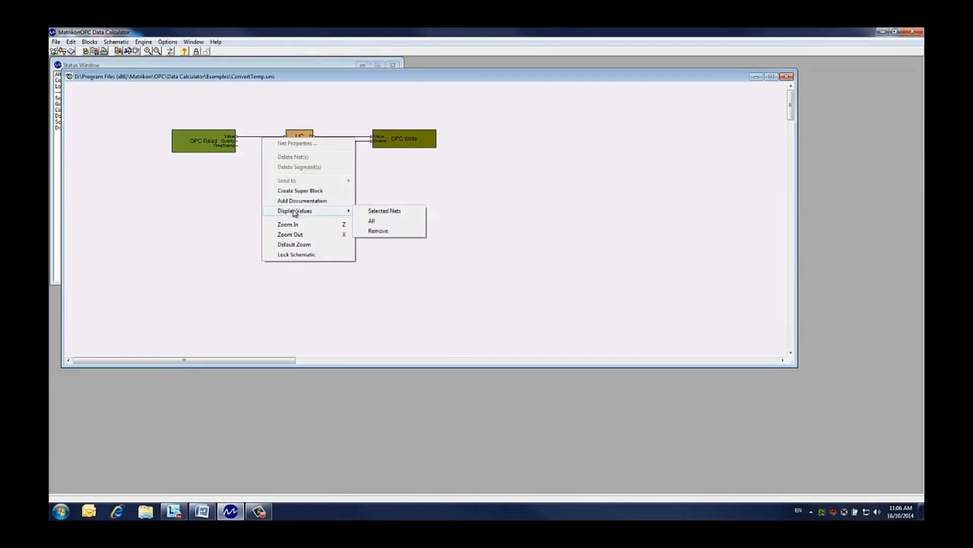
pyautogui.click(383, 224)
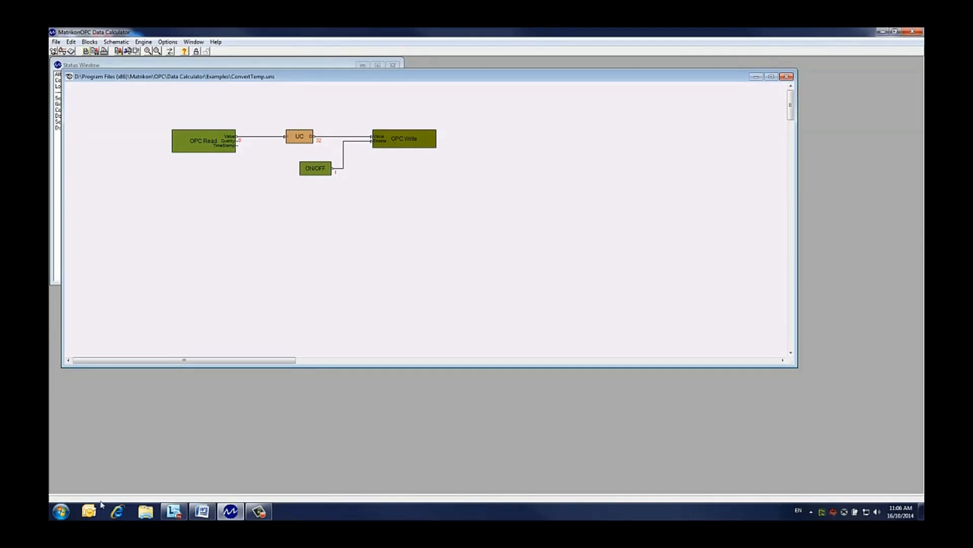
# Launch MatrikonOPC Explorer from the Start menu
pyautogui.click(60, 511)
pyautogui.click(89, 473)
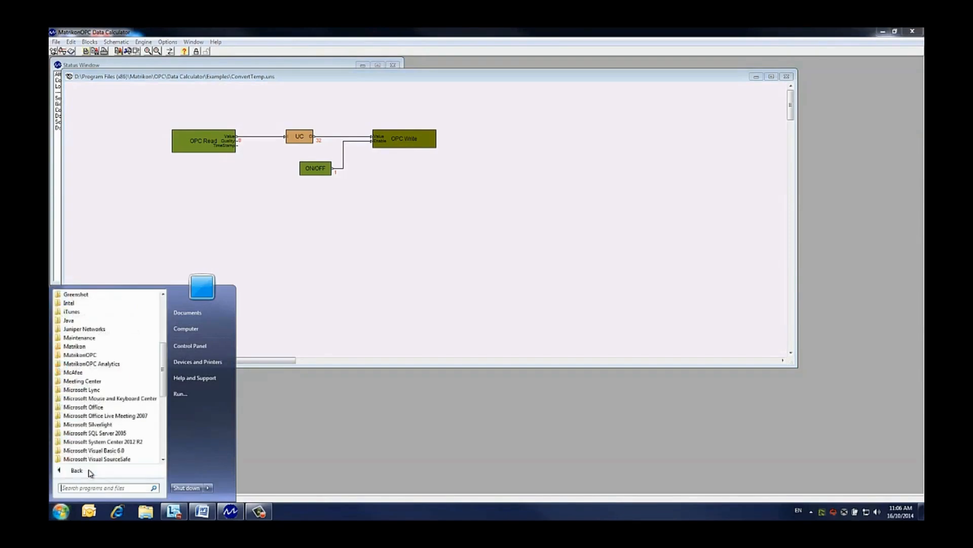
pyautogui.click(86, 356)
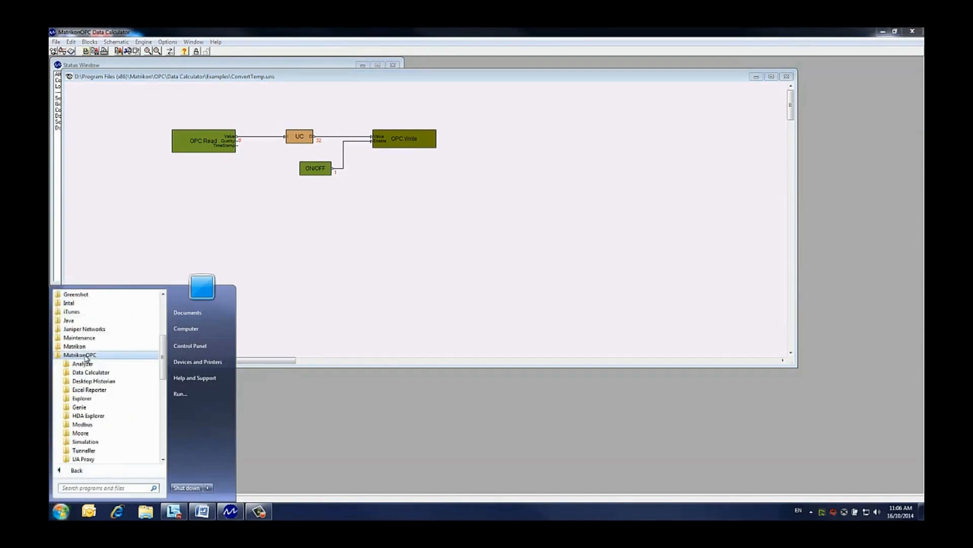
pyautogui.click(92, 400)
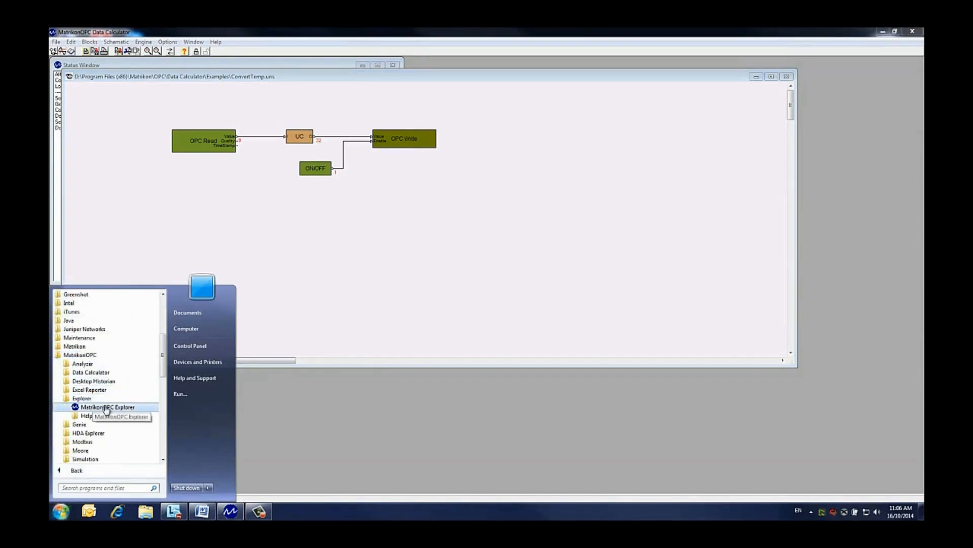
pyautogui.click(104, 406)
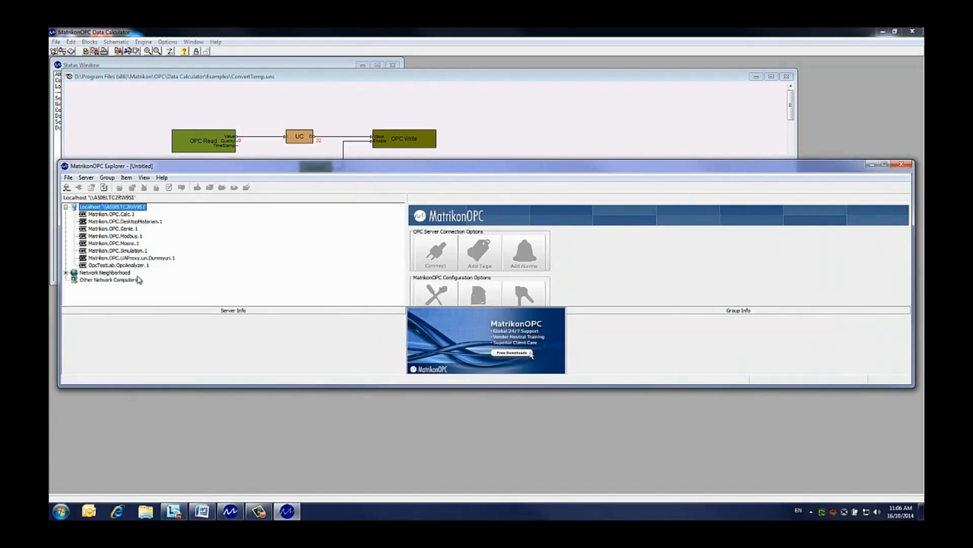
# Connect to Matrikon.OPC.Simulation.1 and add the Bucket Brigade Real4 and Real8 tags to a group
pyautogui.doubleClick(126, 251)
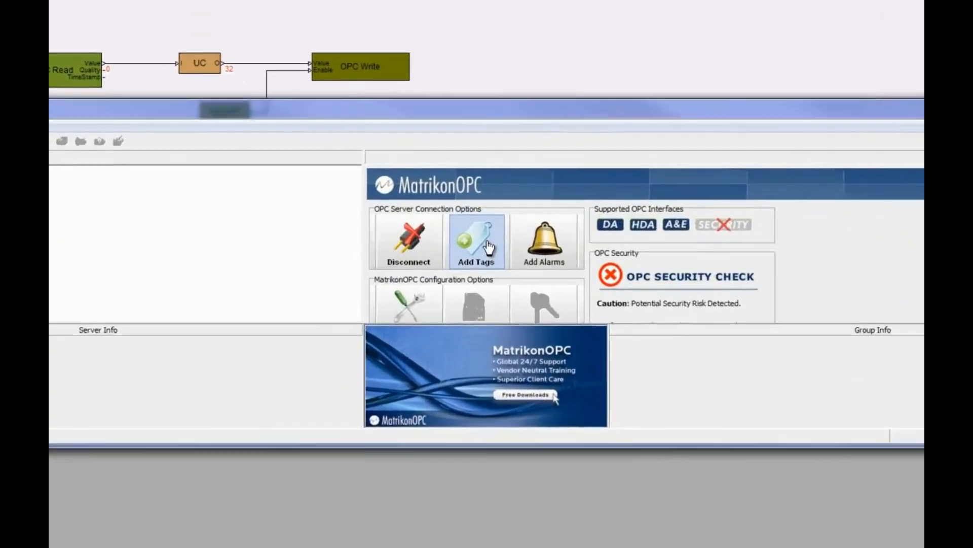
pyautogui.click(488, 247)
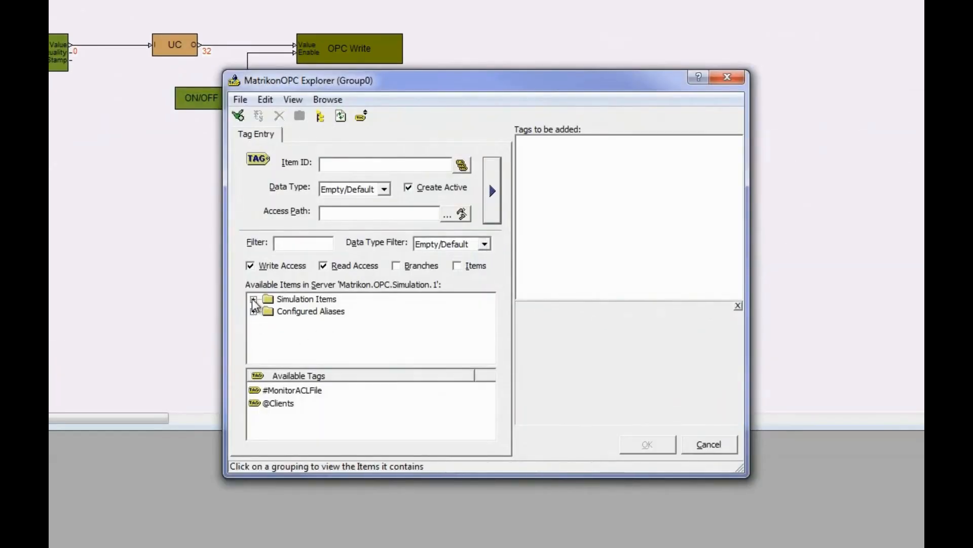
pyautogui.click(254, 299)
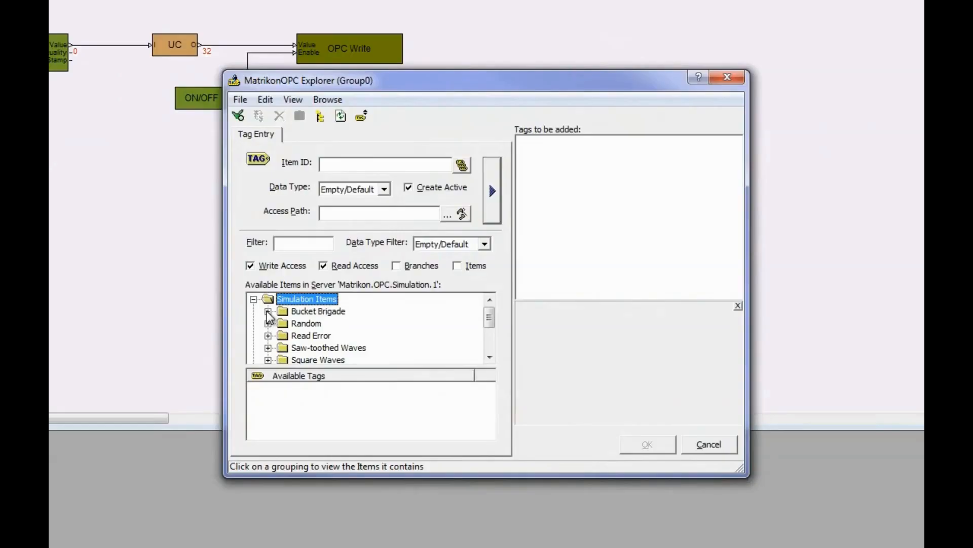
pyautogui.click(267, 313)
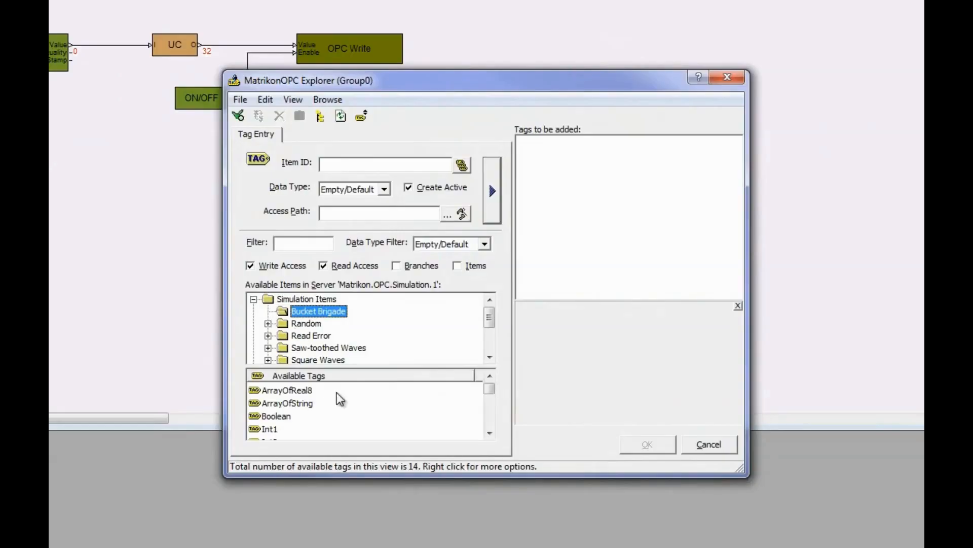
pyautogui.click(490, 433)
pyautogui.click(490, 433)
pyautogui.click(489, 433)
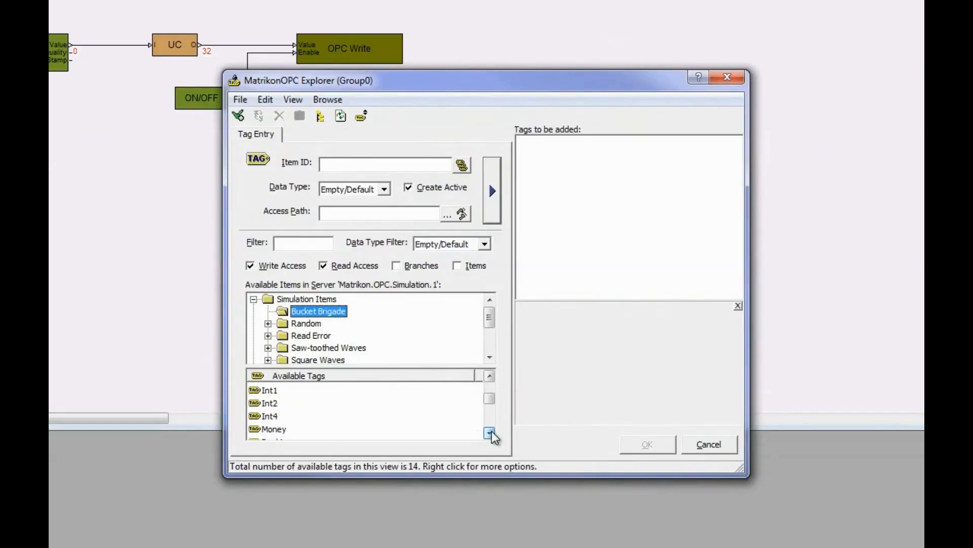
pyautogui.click(490, 432)
pyautogui.click(490, 432)
pyautogui.click(489, 432)
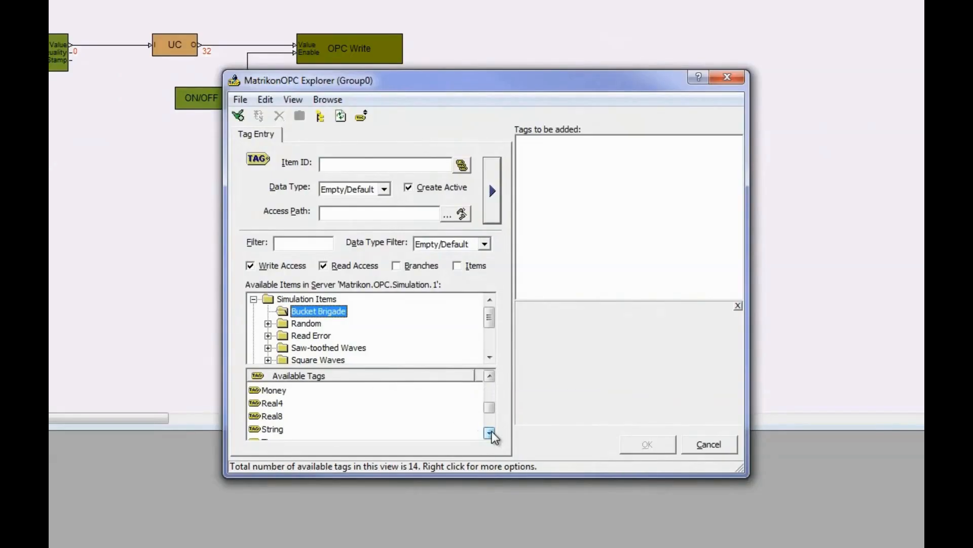
pyautogui.doubleClick(270, 403)
pyautogui.doubleClick(272, 416)
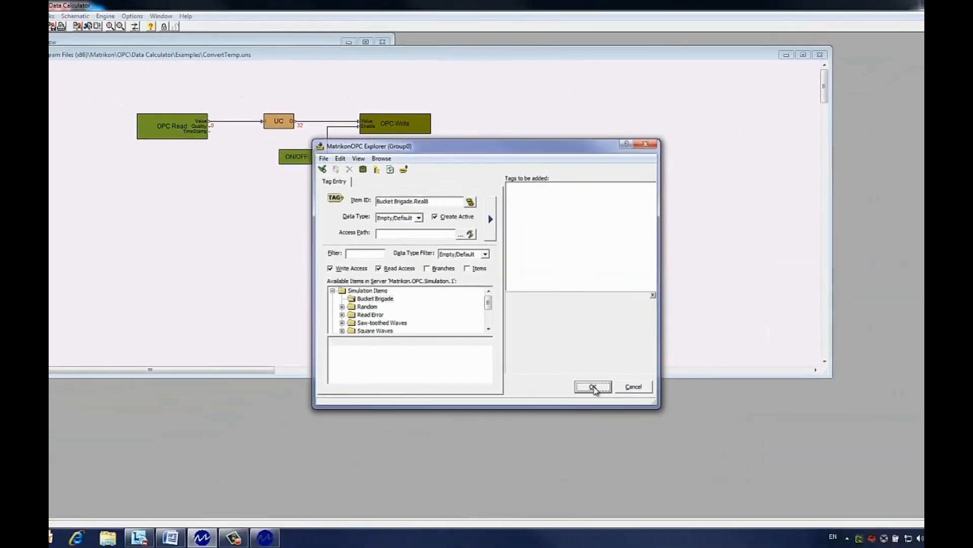
pyautogui.click(647, 444)
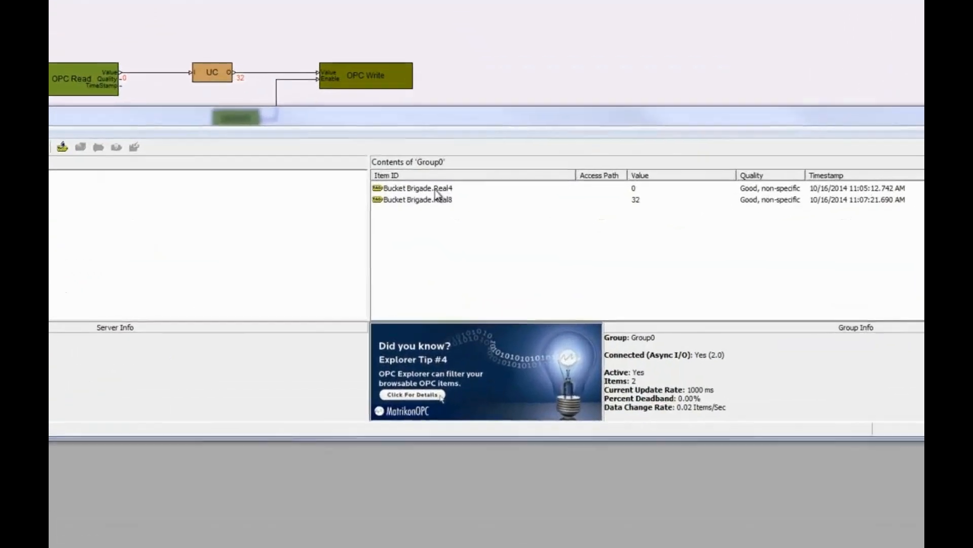
# Write the value 30 to the Bucket Brigade.Real4 tag
pyautogui.rightClick(450, 215)
pyautogui.click(477, 188)
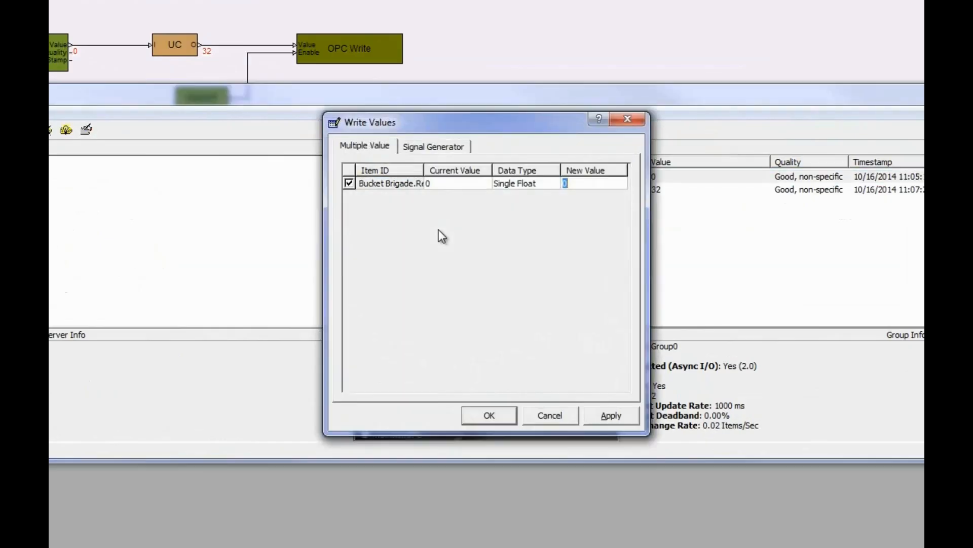
pyautogui.write('30')
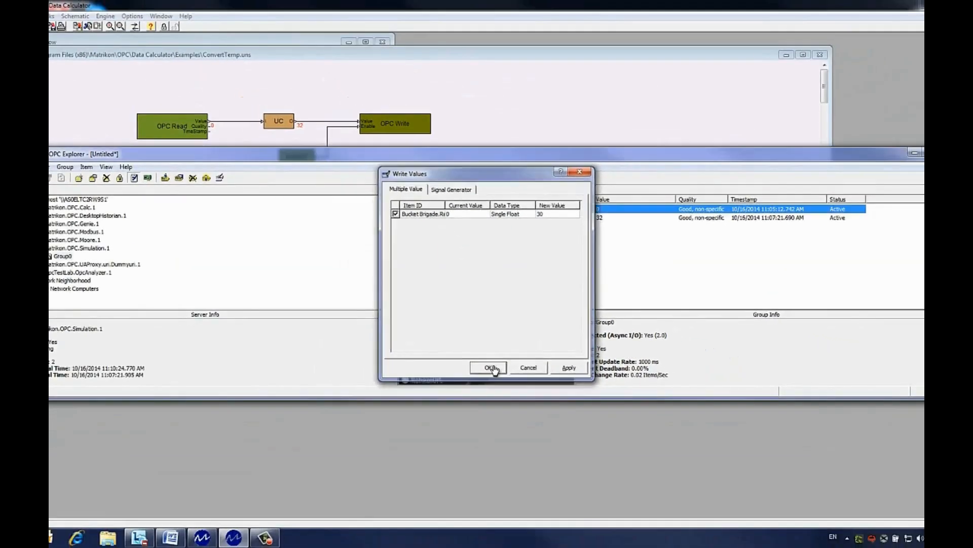
pyautogui.click(495, 380)
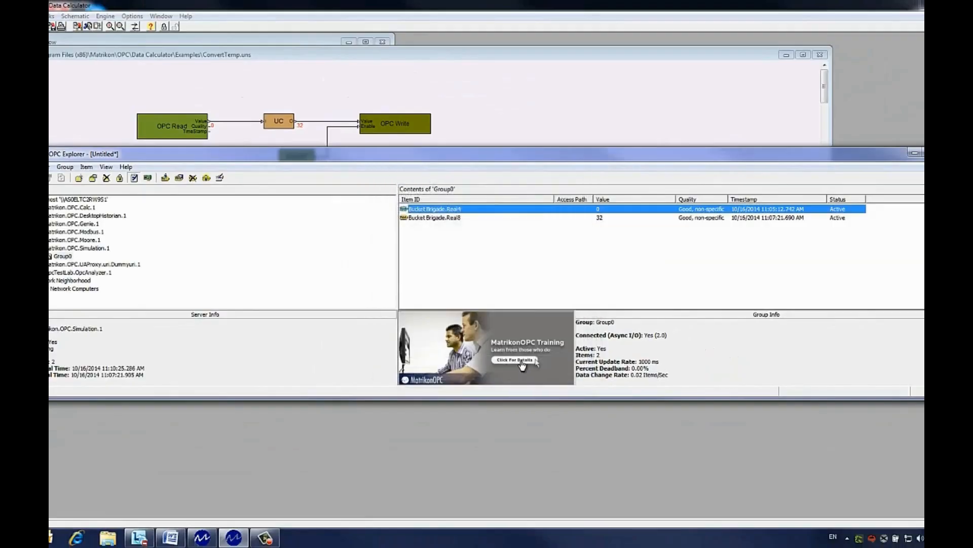